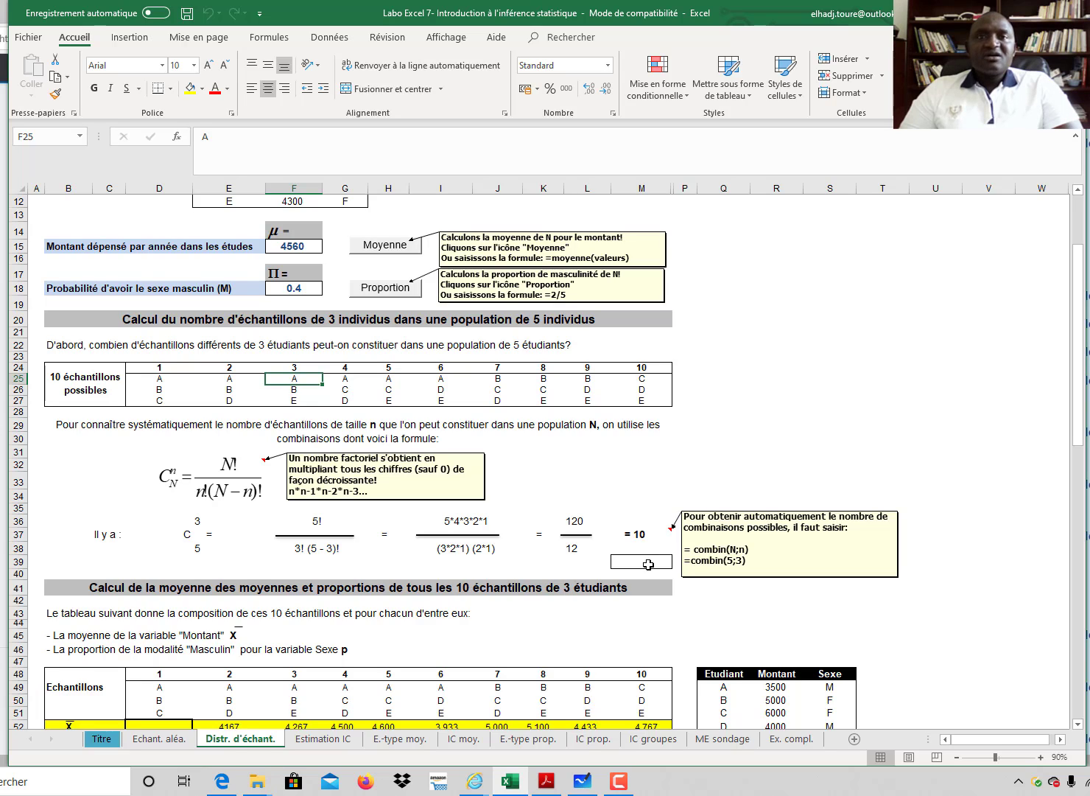
Step: Calculate the number of possible samples of 3 from 5 individuals in M39 with =COMBIN(5,3)
left_click(648, 562)
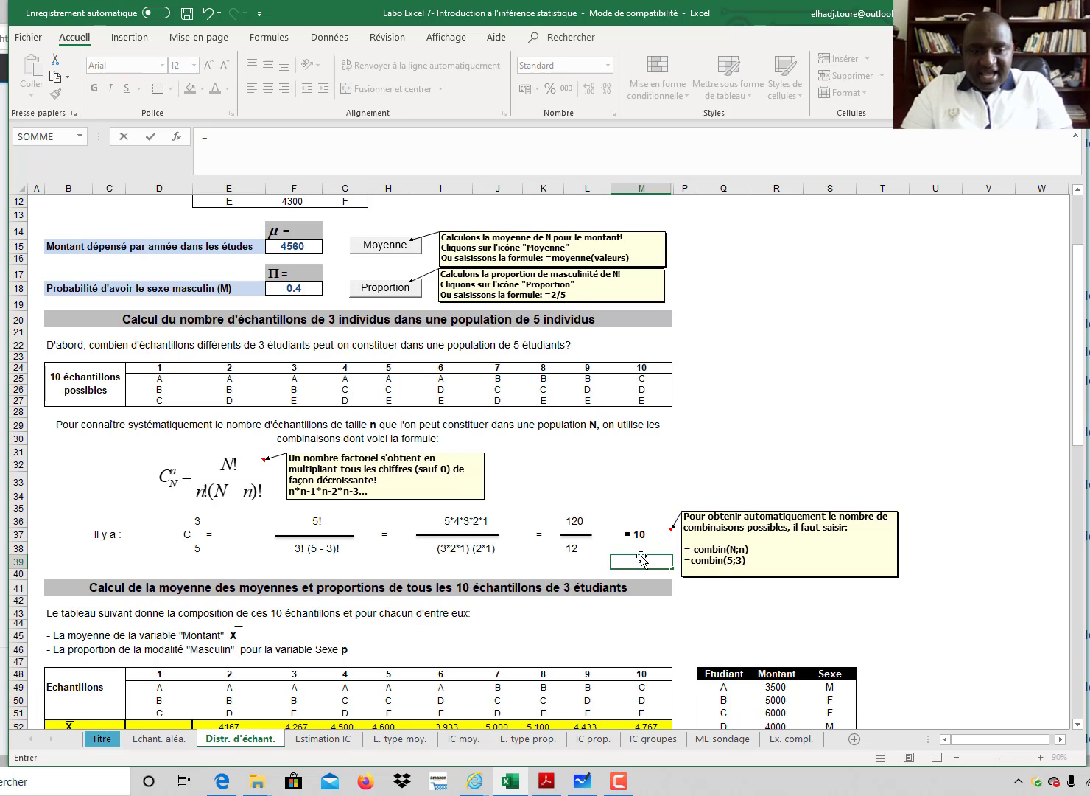
type("=")
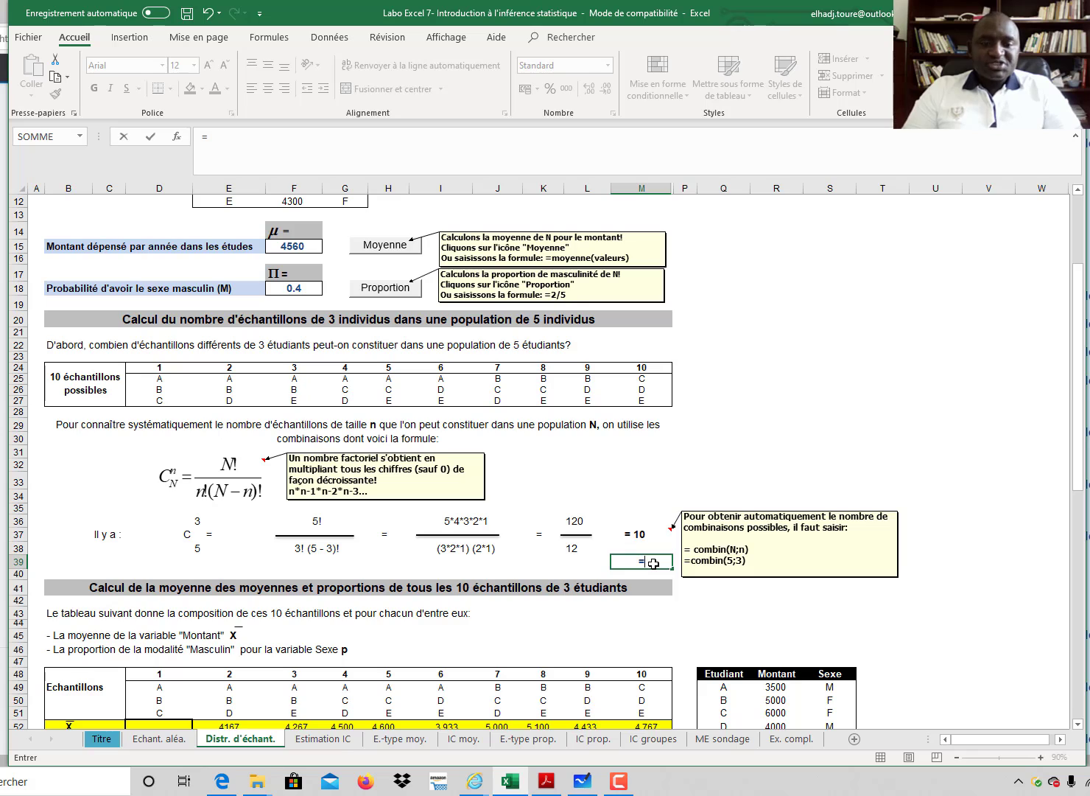
type("com")
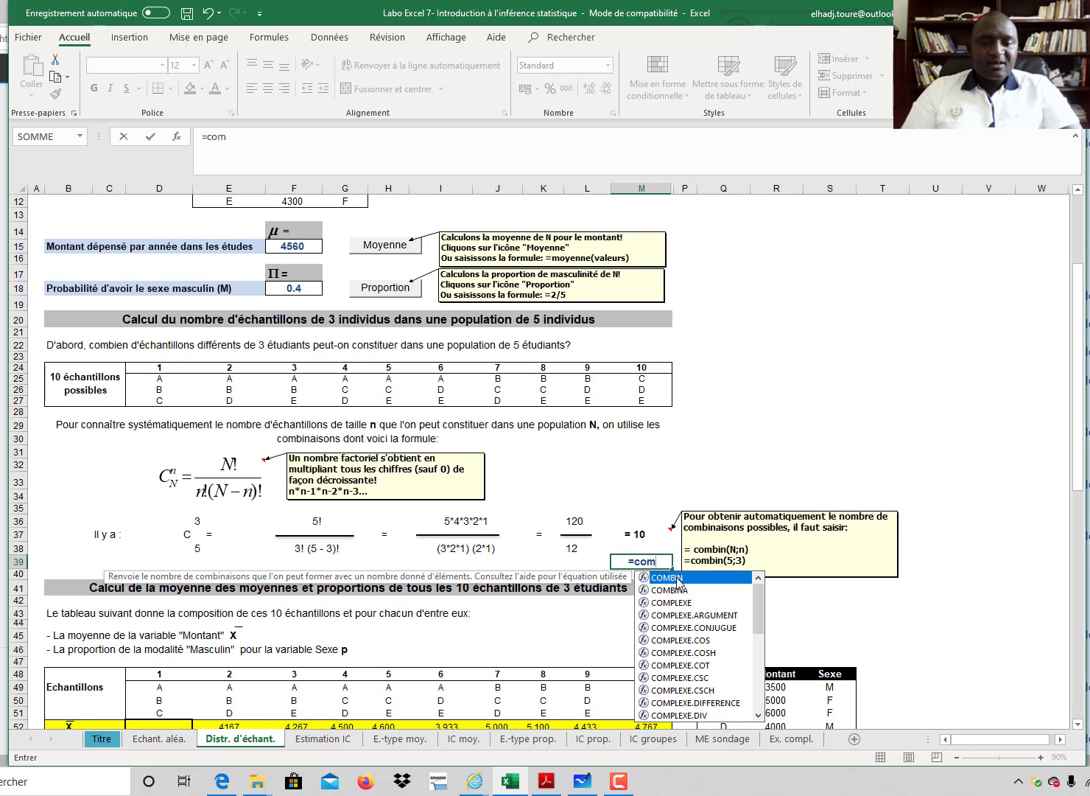
double_click(679, 581)
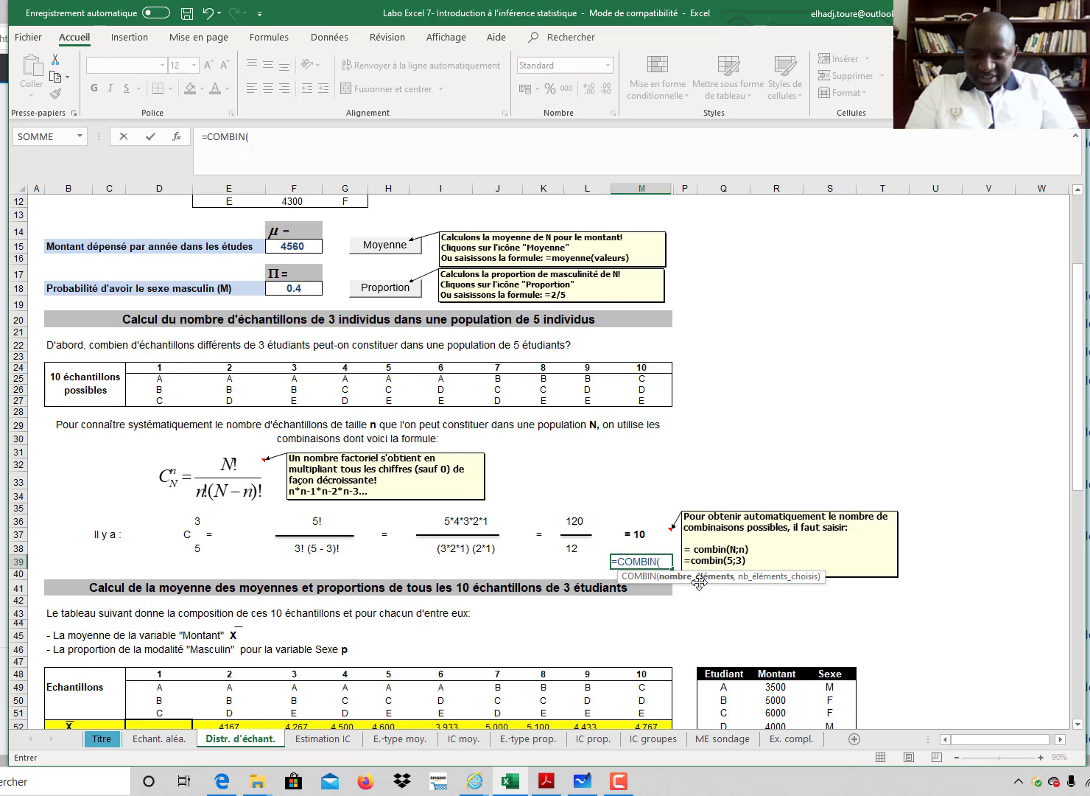
type("5")
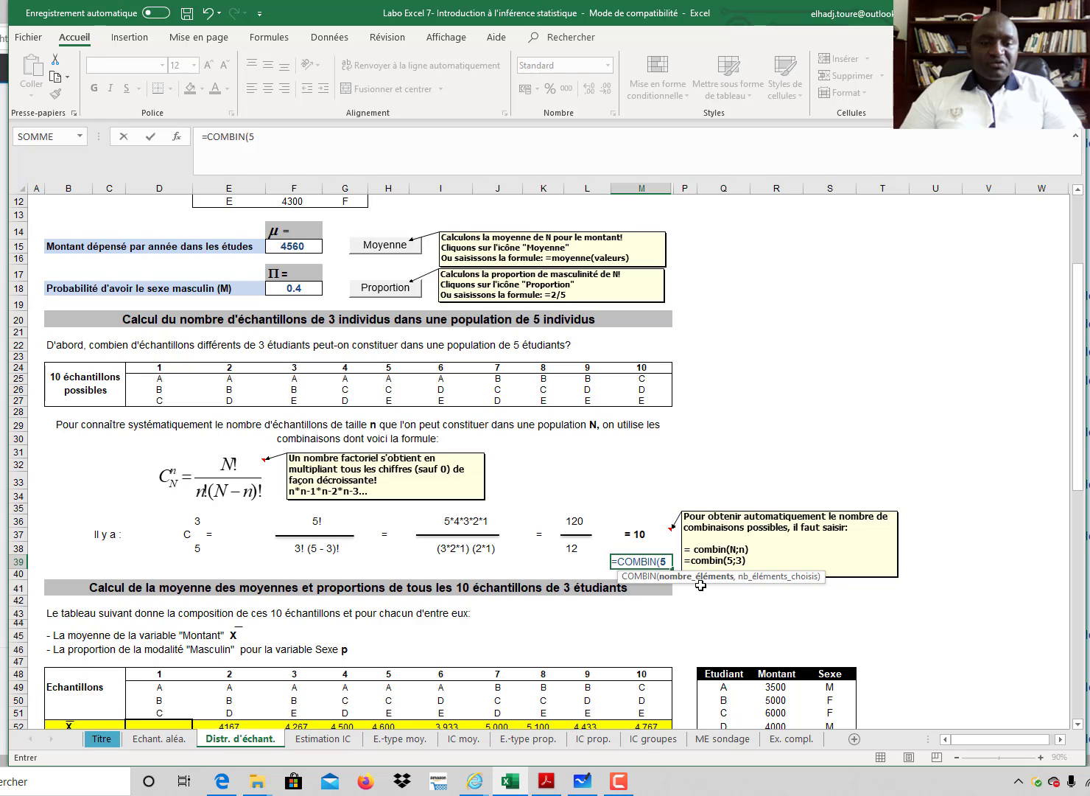
type(";")
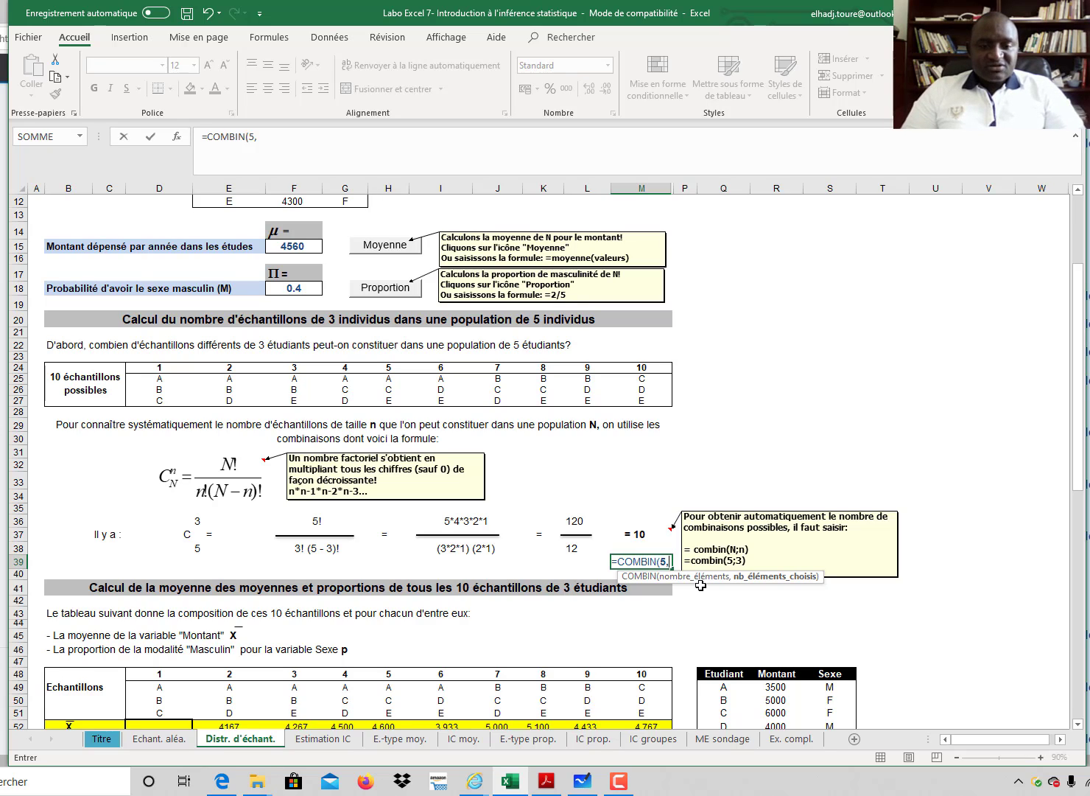
type("3)")
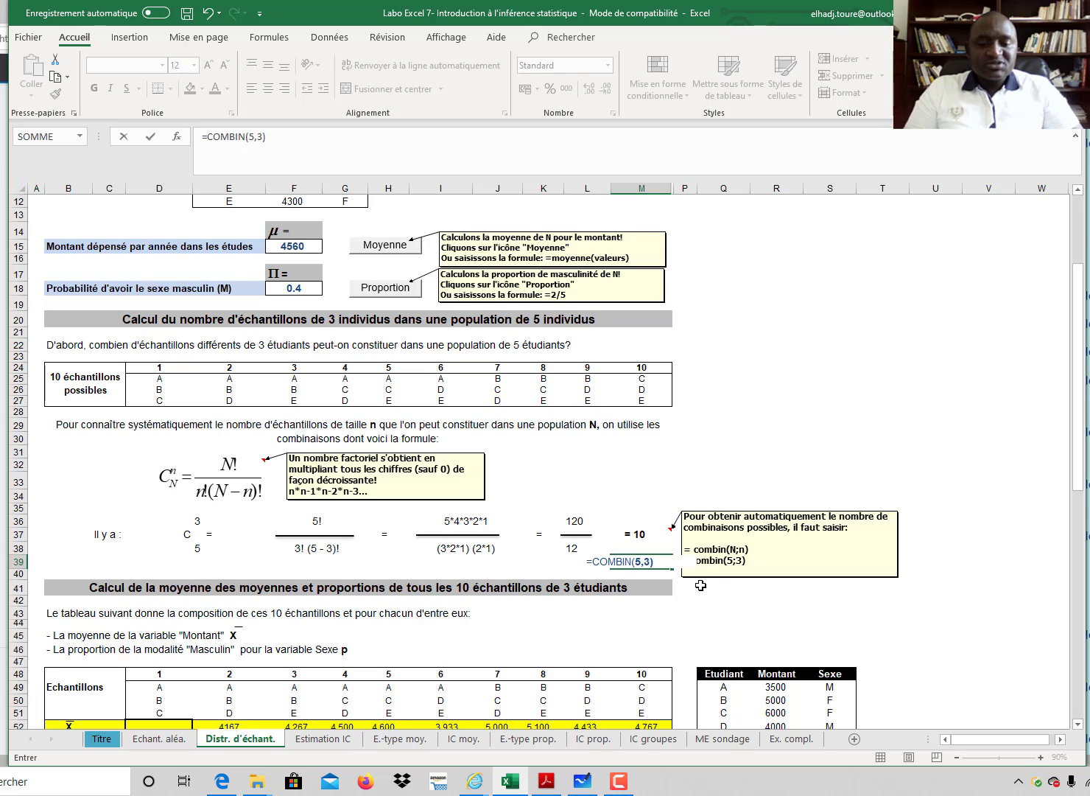
key("Return")
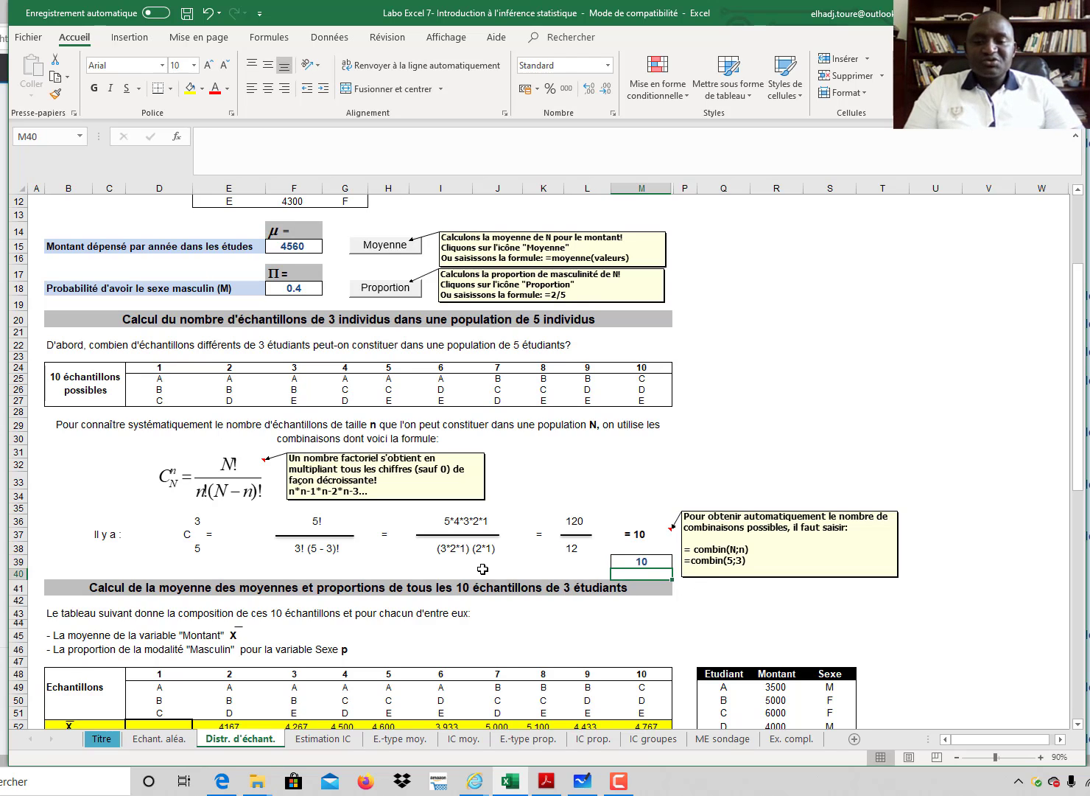
Step: Calculate sample 1's mean "Montant" for students A, B and C in D52 with =MOYENNE(R49:R51)
scroll(482, 569, "down", 1)
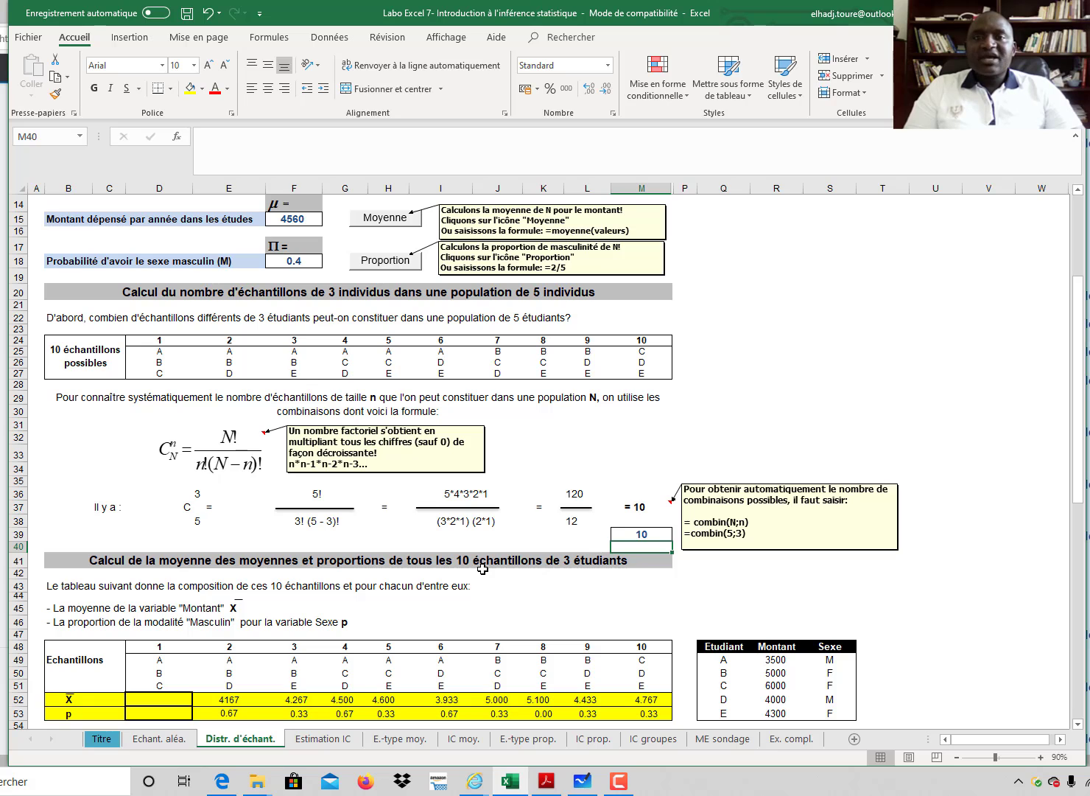
scroll(483, 568, "down", 3)
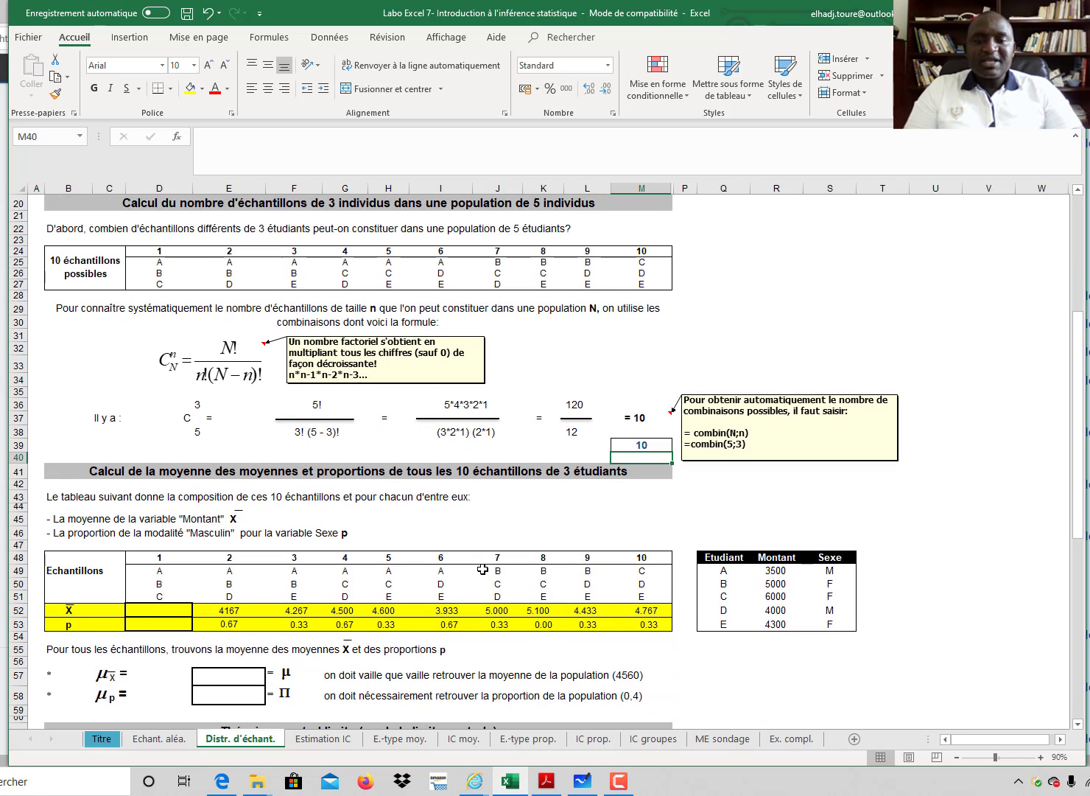
scroll(482, 569, "down", 3)
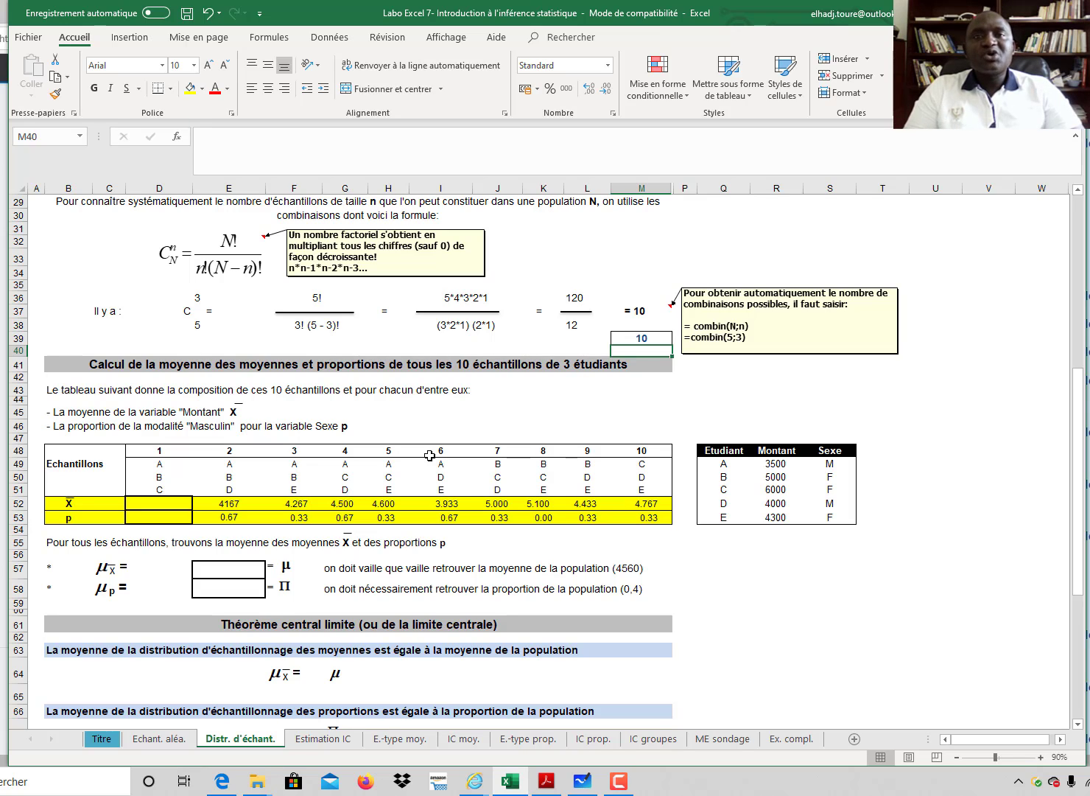
scroll(274, 489, "down", 1)
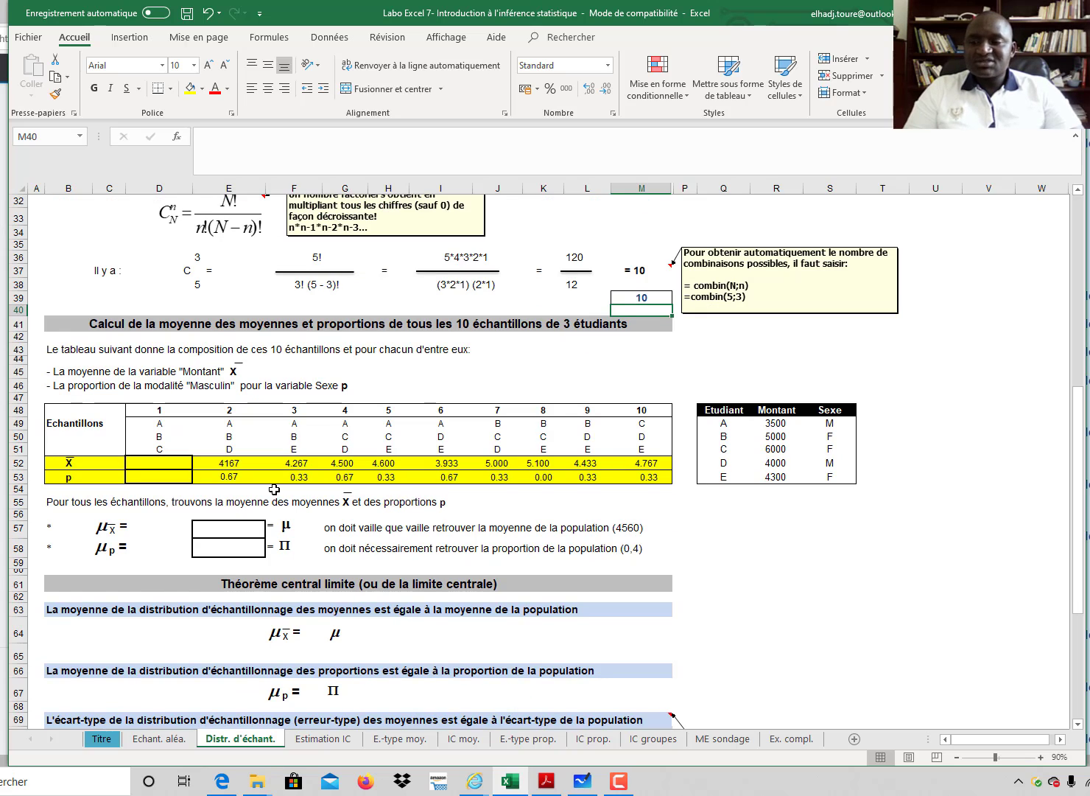
scroll(274, 489, "down", 1)
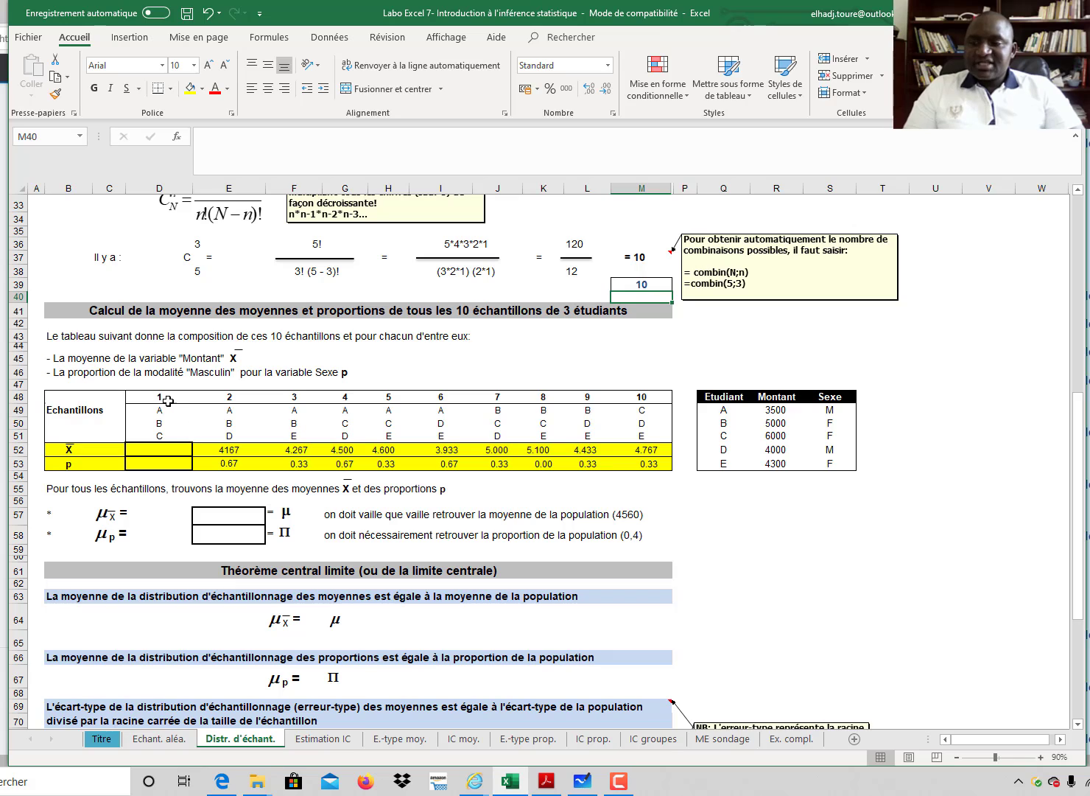
left_click(163, 399)
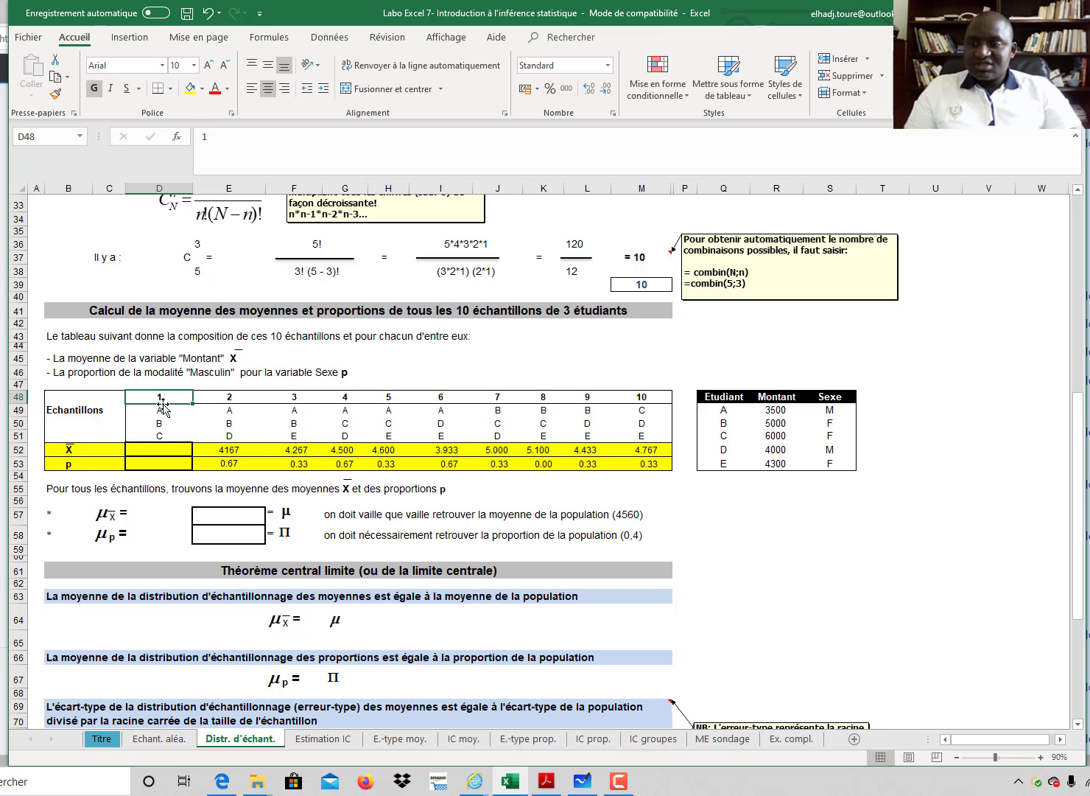
left_click(160, 452)
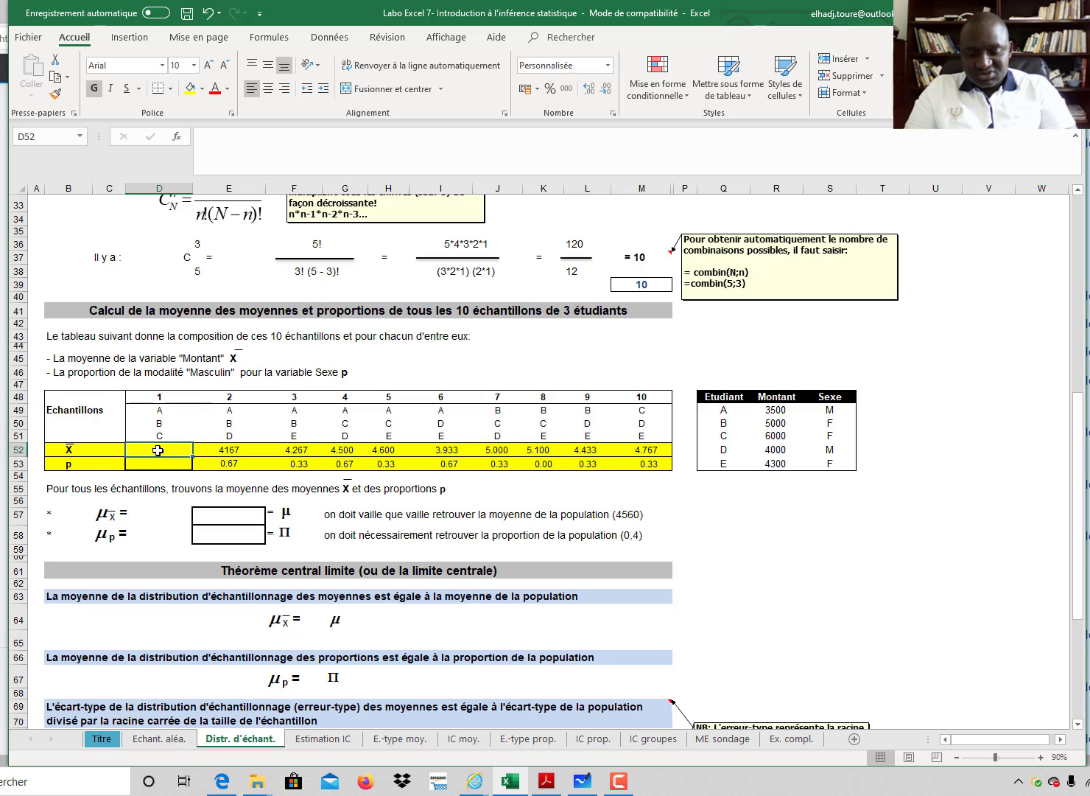
type("=")
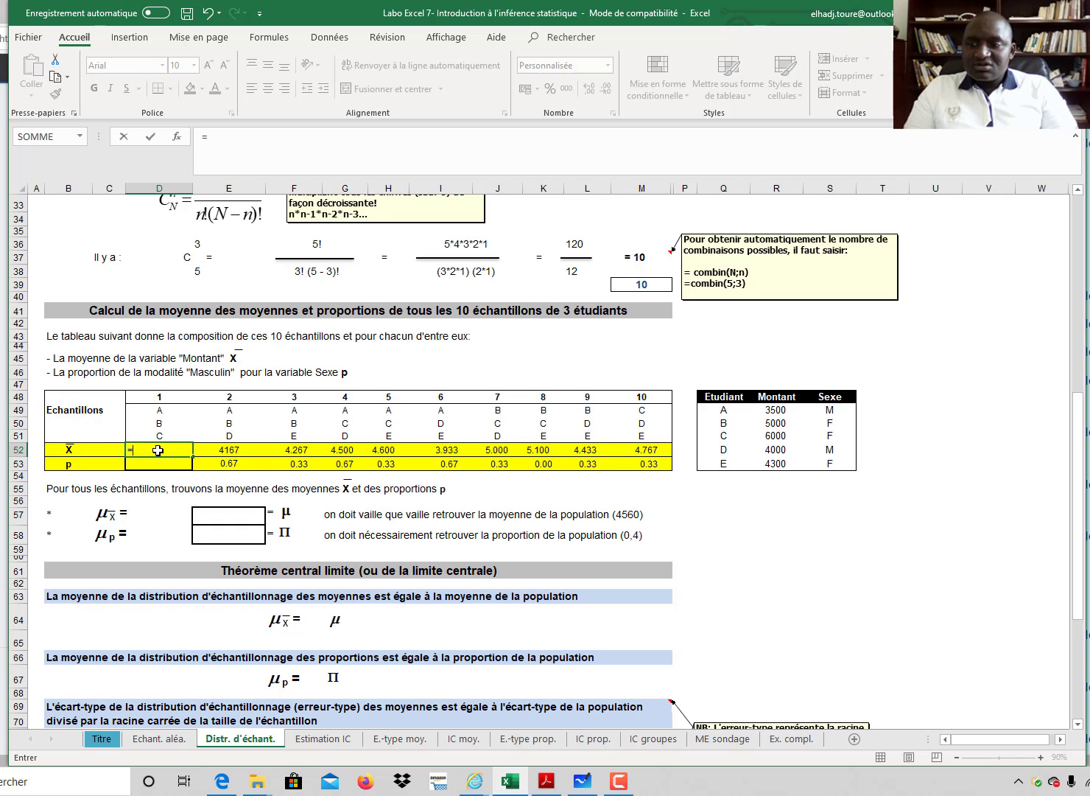
type("mo")
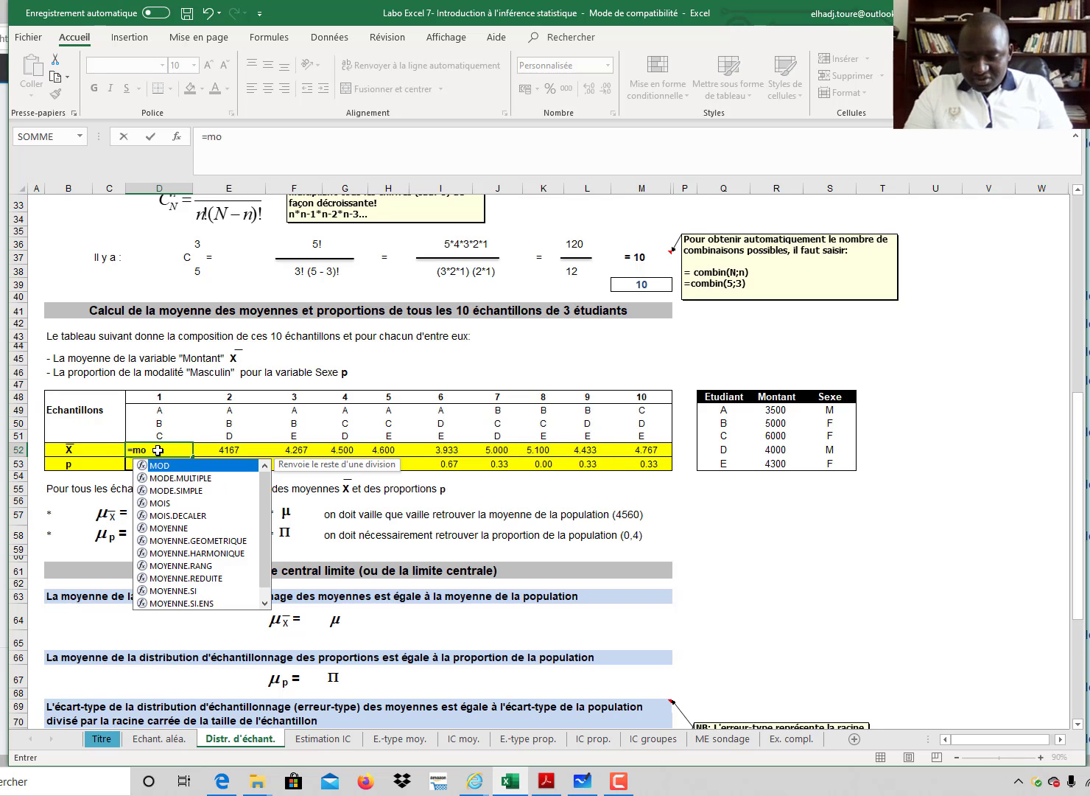
type("ye")
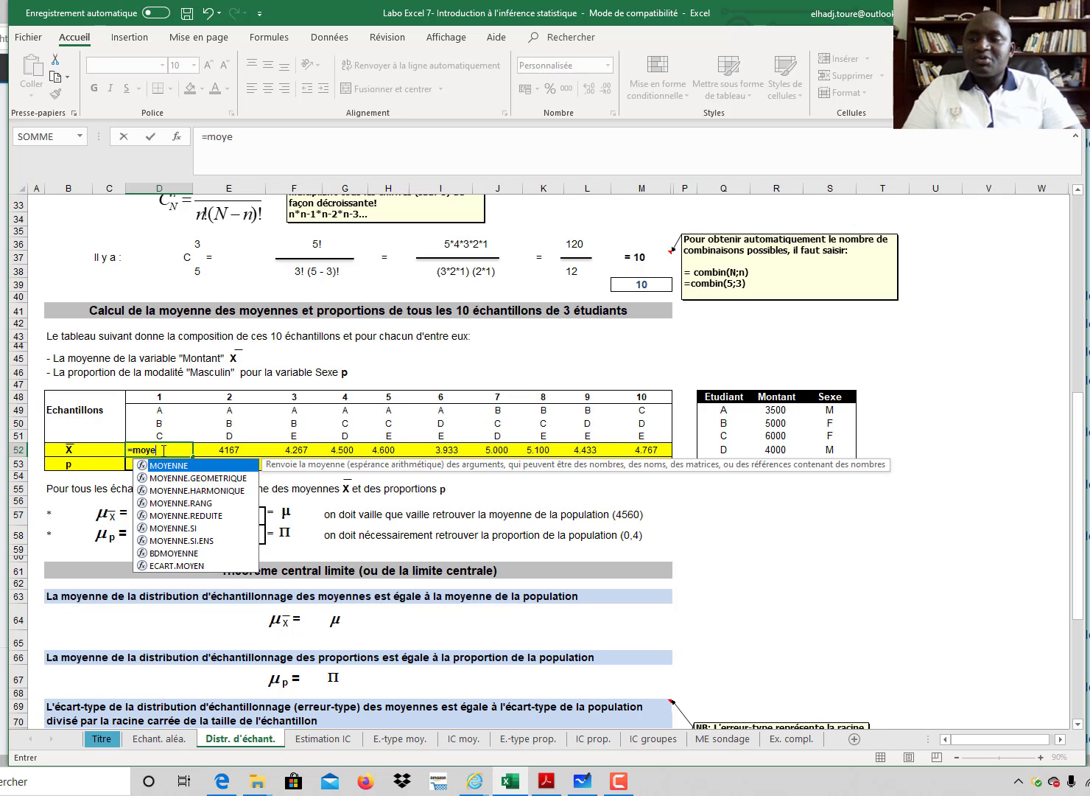
double_click(170, 465)
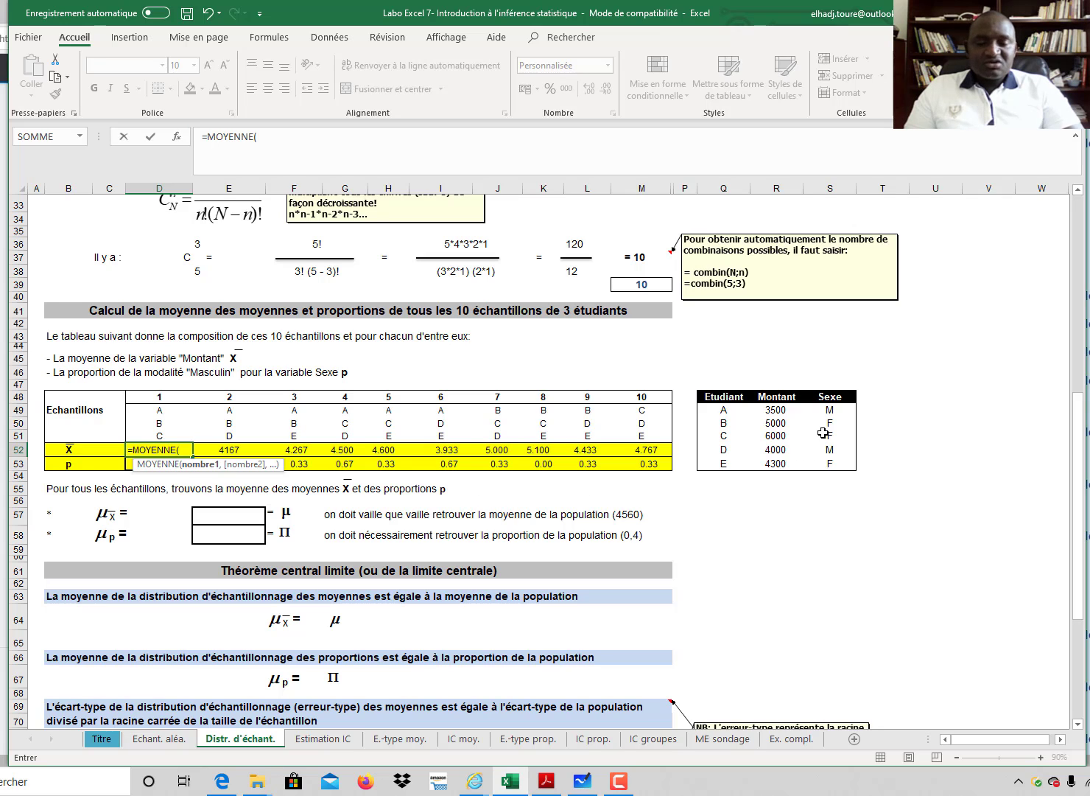
left_click_drag(783, 411, 778, 436)
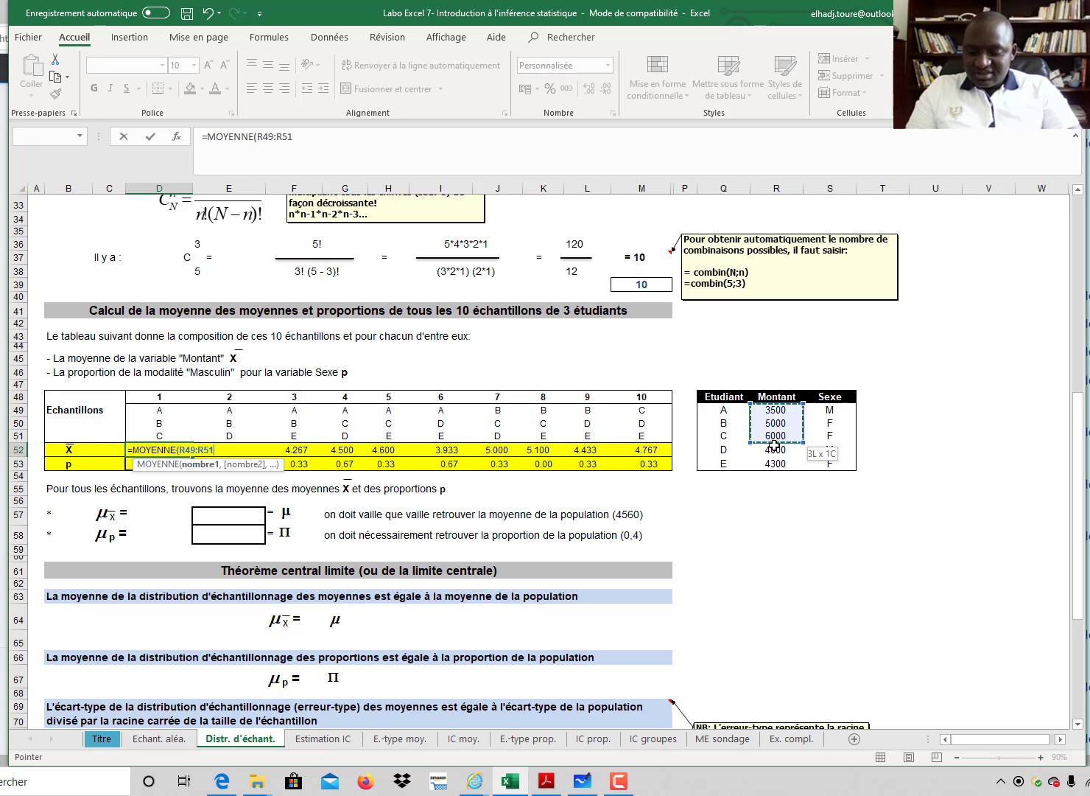
type(")")
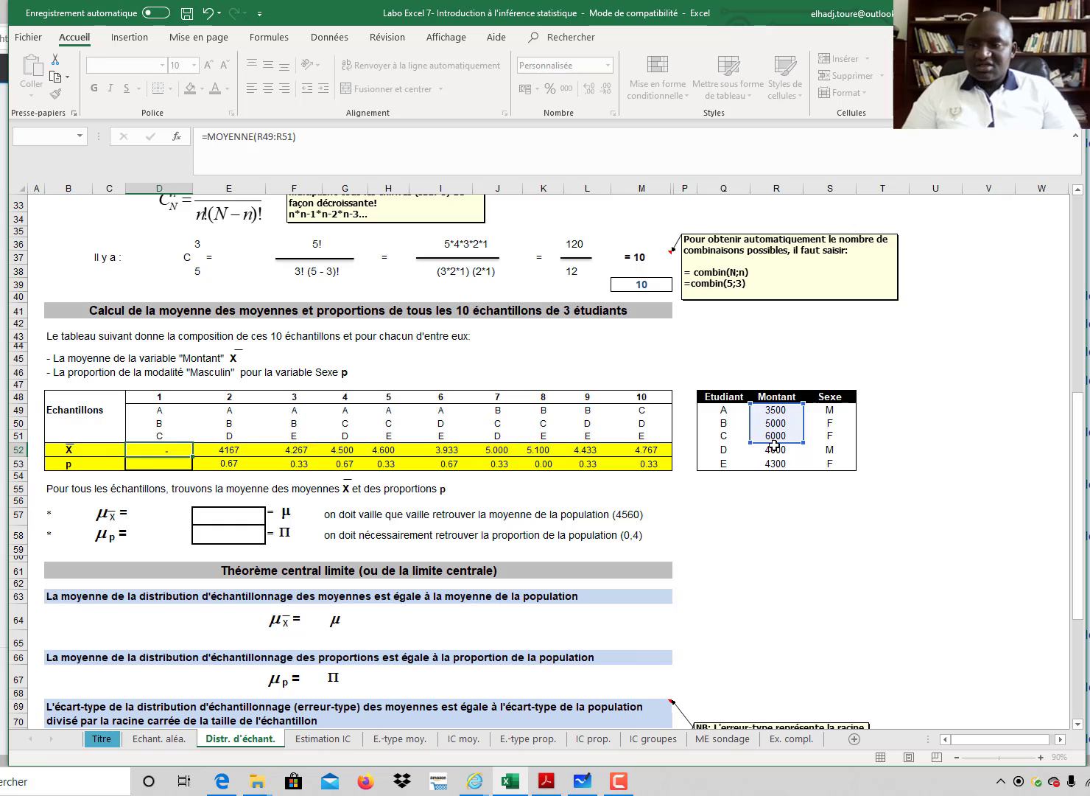
key("Return")
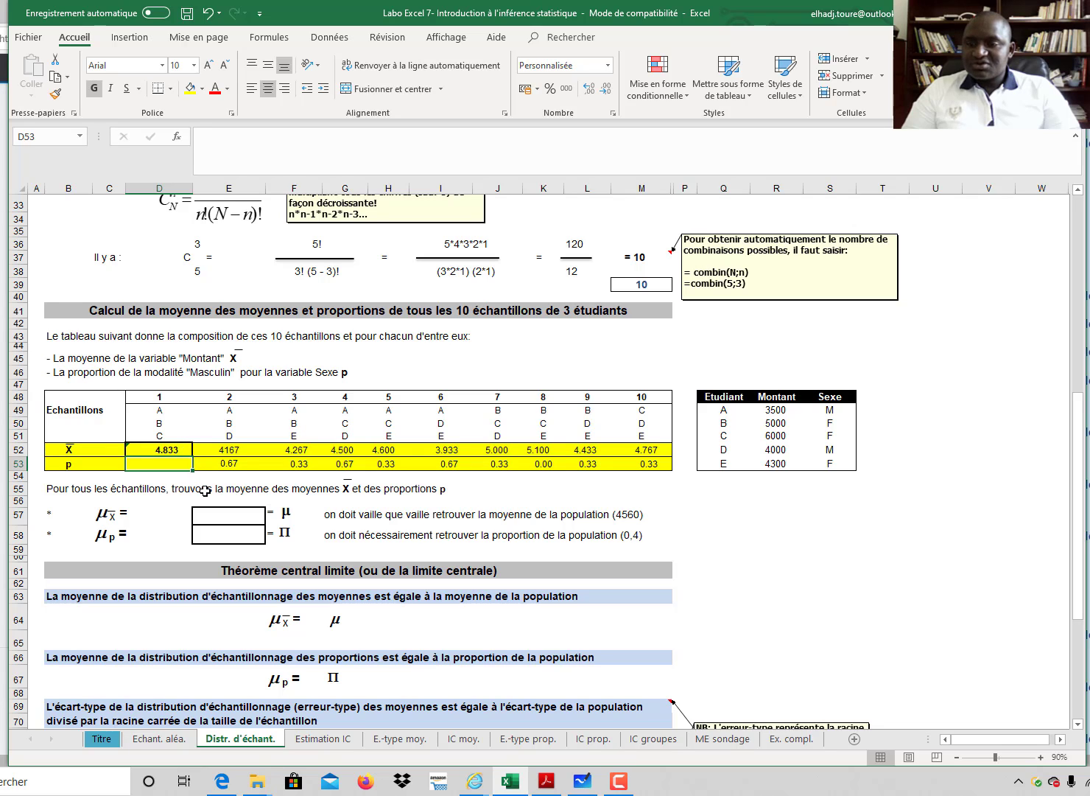
left_click(182, 449)
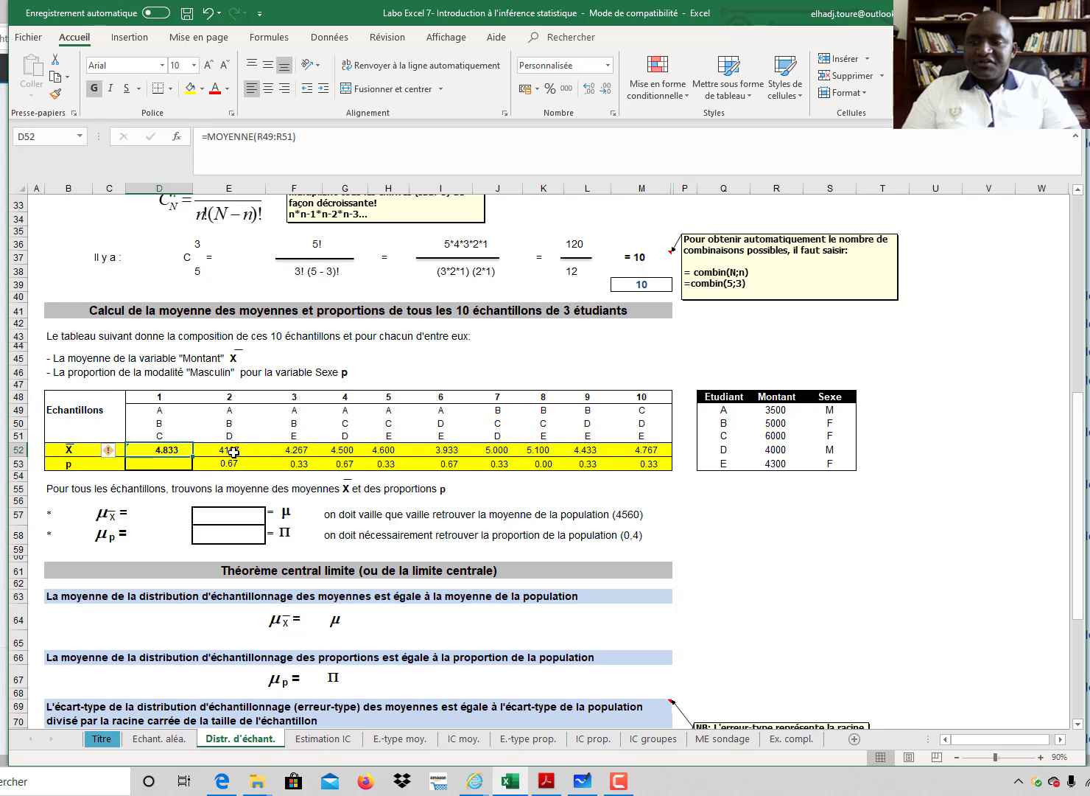
left_click(232, 451)
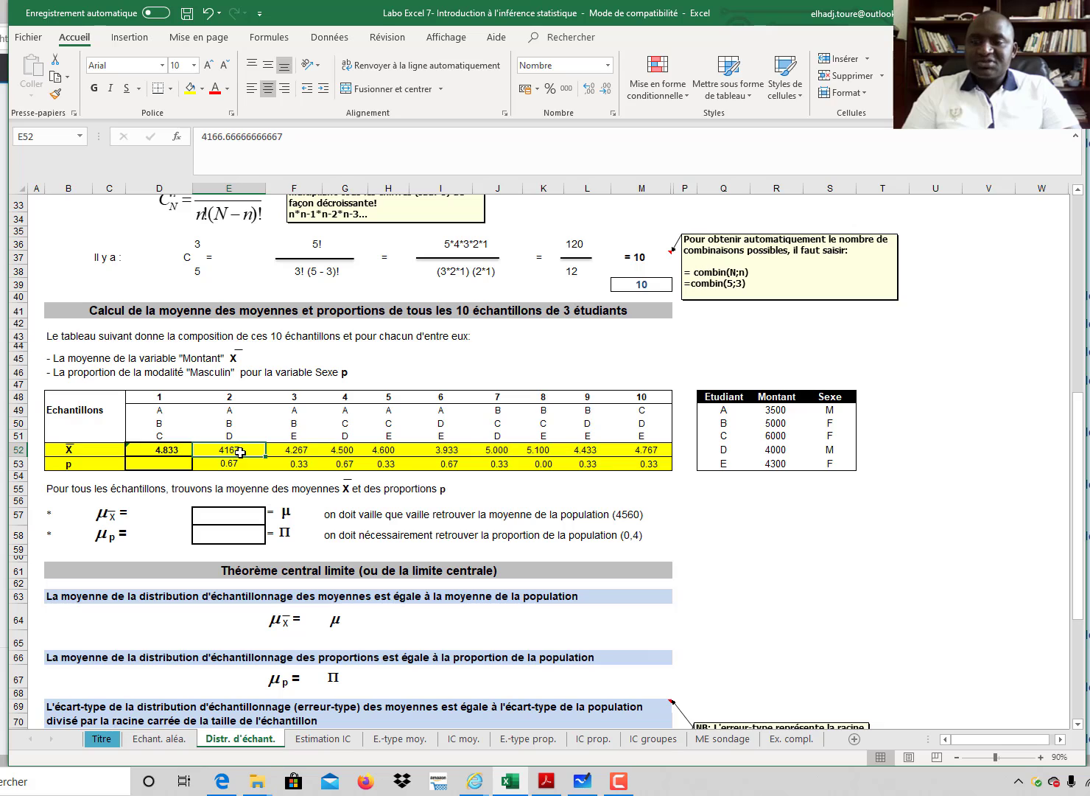
left_click(304, 451)
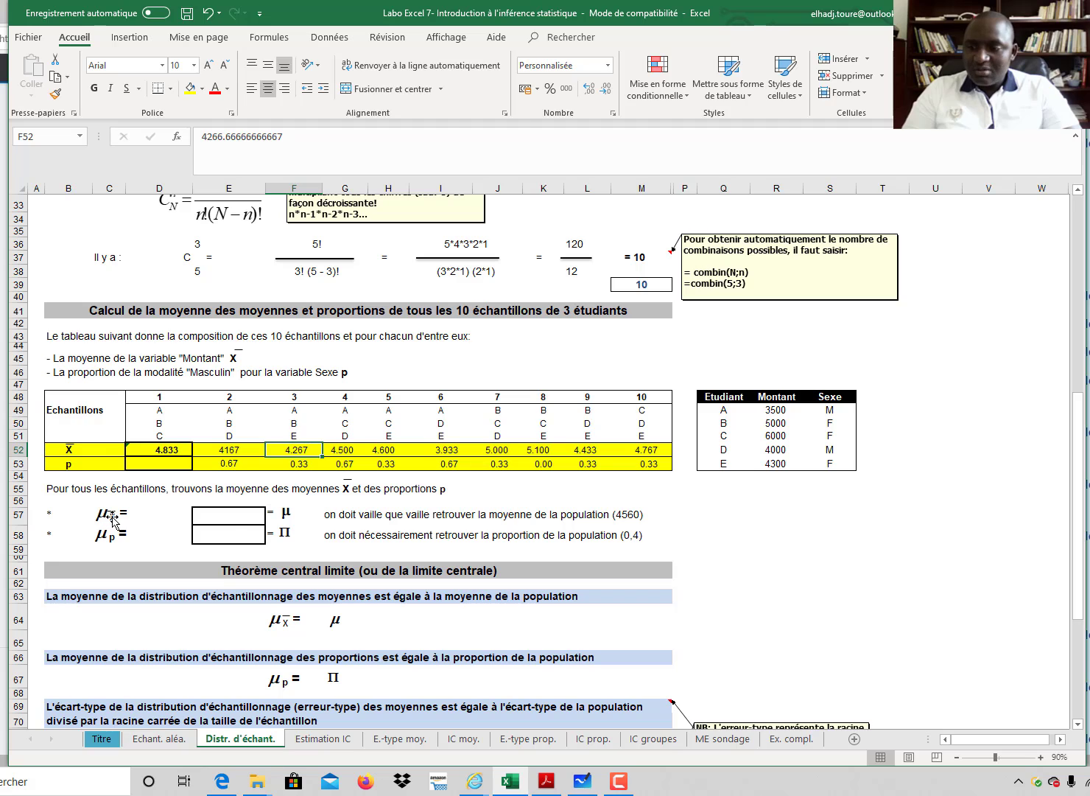
Step: Average the ten sample means in E57 with =MOYENNE(D52:M52) and compare it with the population mean in F15
left_click(234, 517)
type("=")
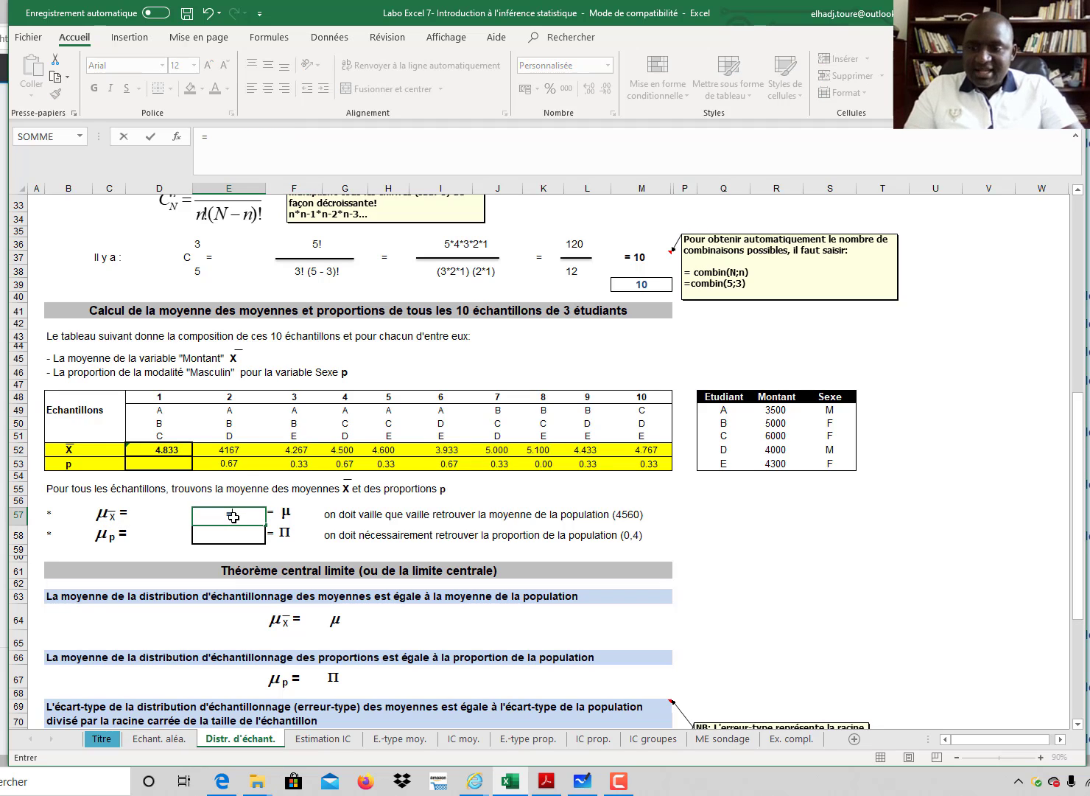
type("moy")
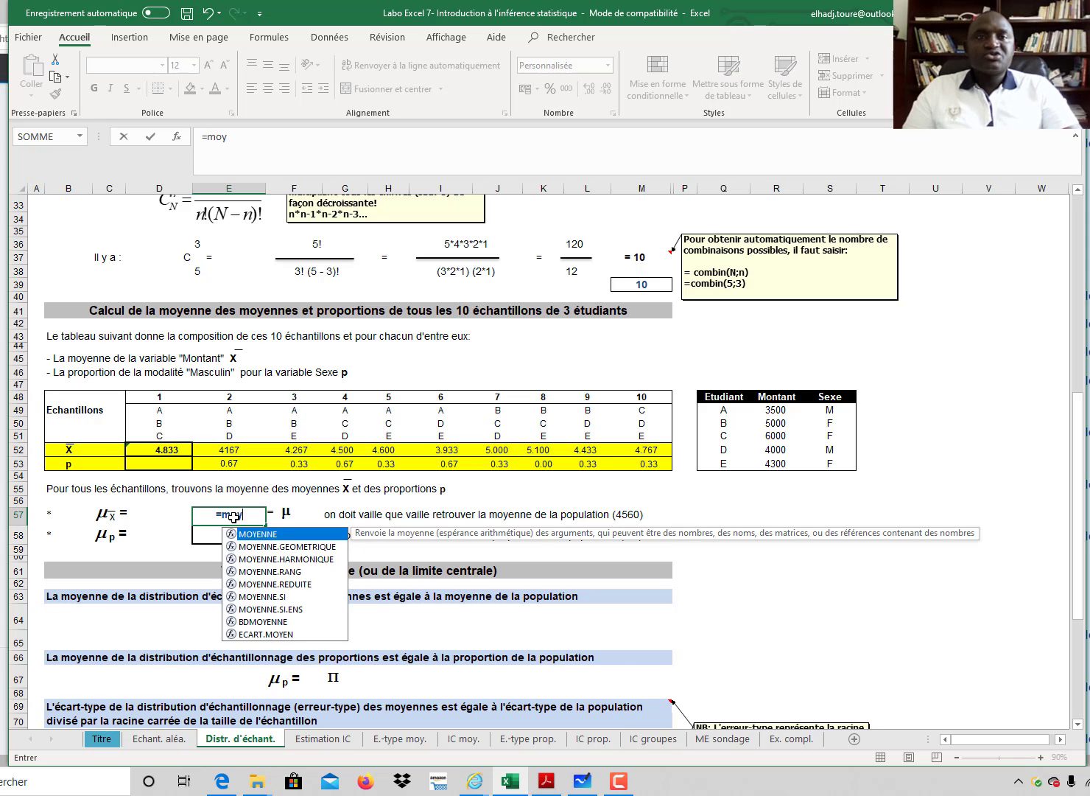
double_click(261, 535)
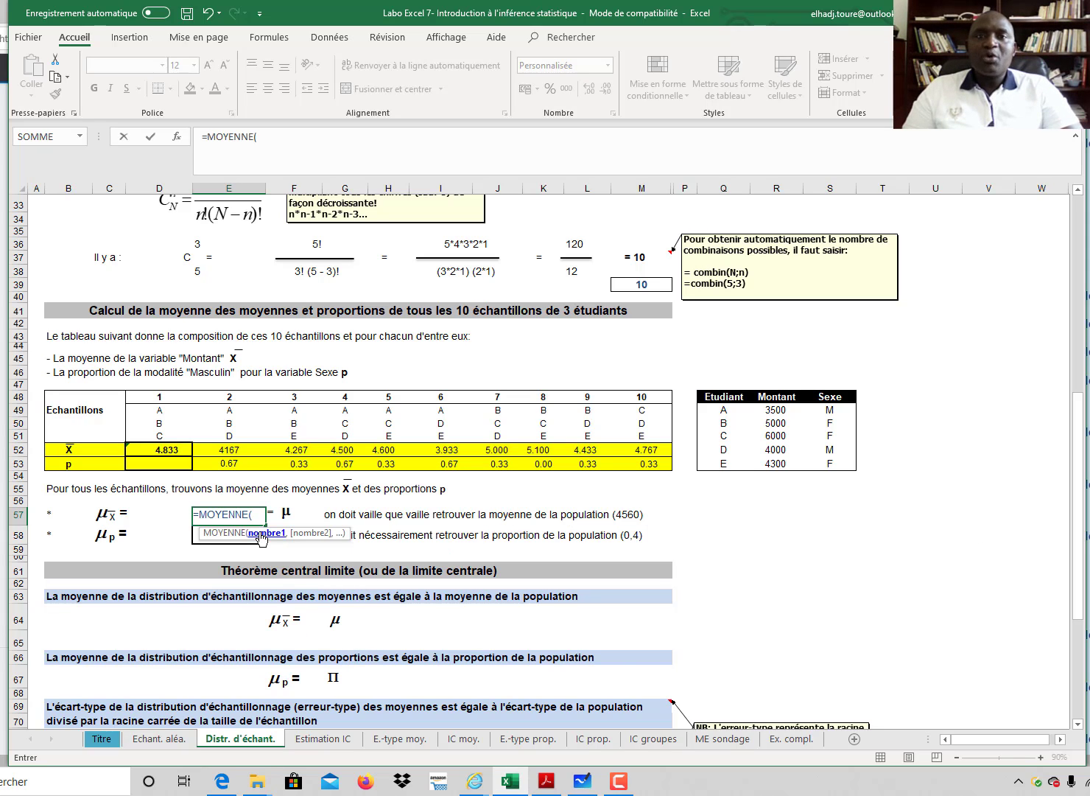
left_click(161, 450)
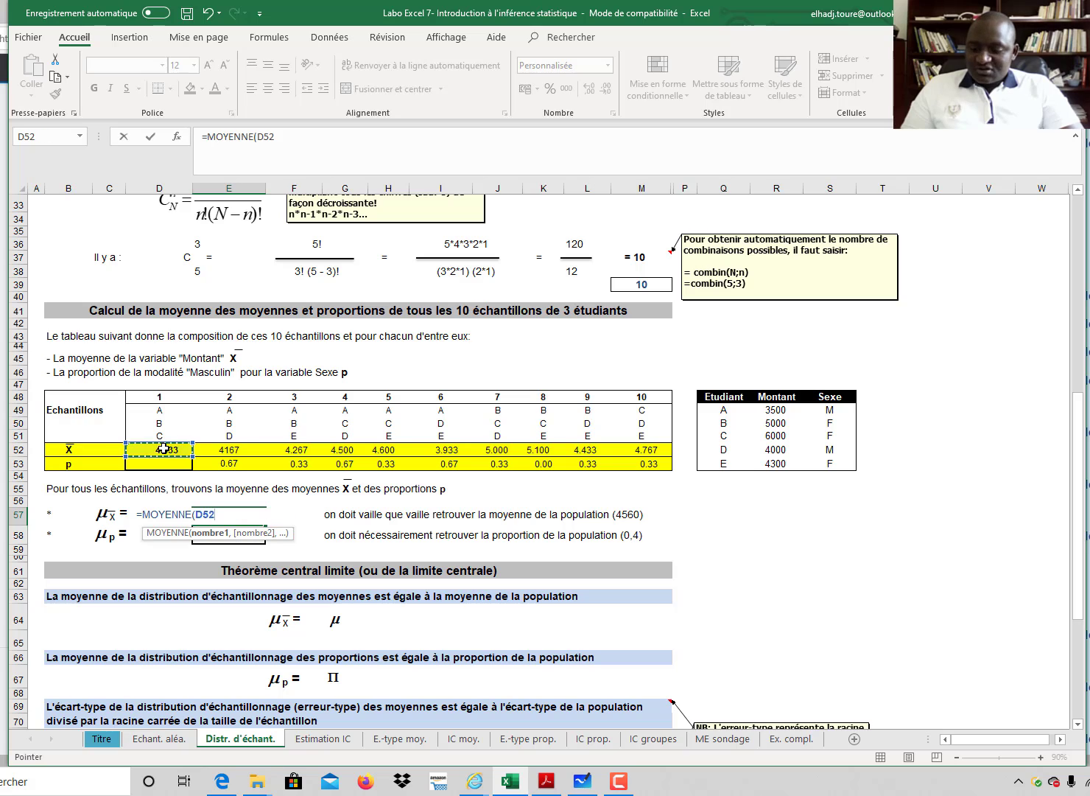
left_click(648, 449, "shift")
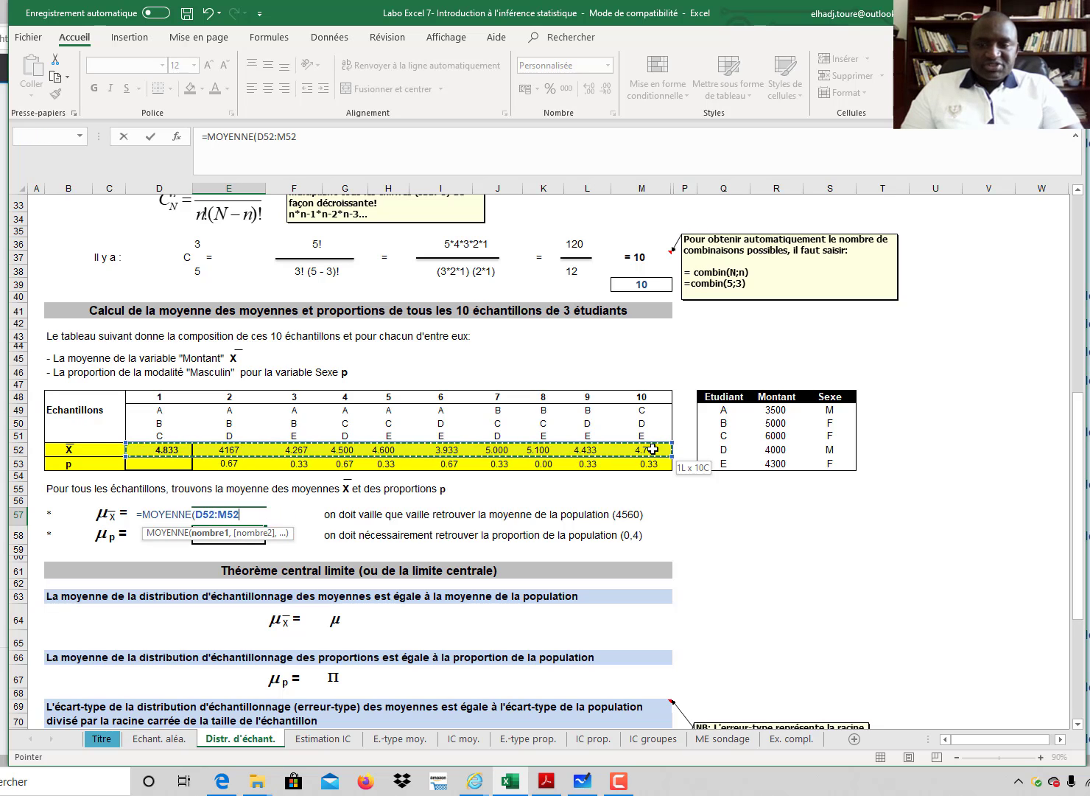
type(")")
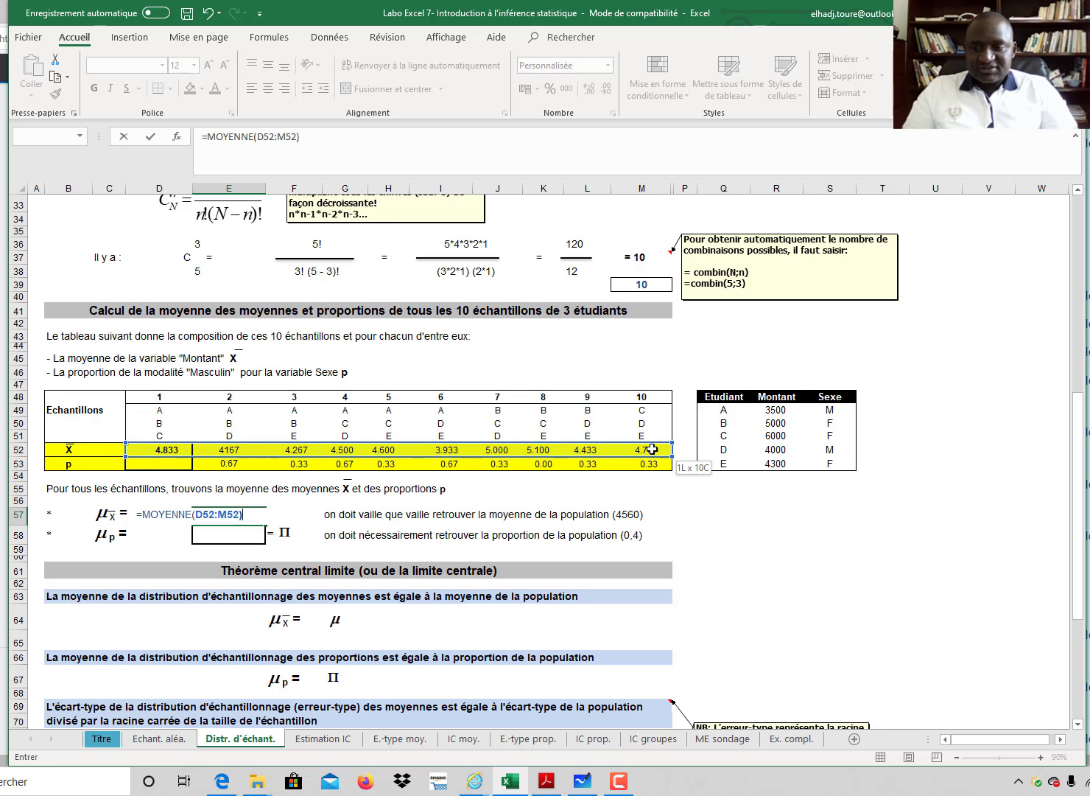
key("Return")
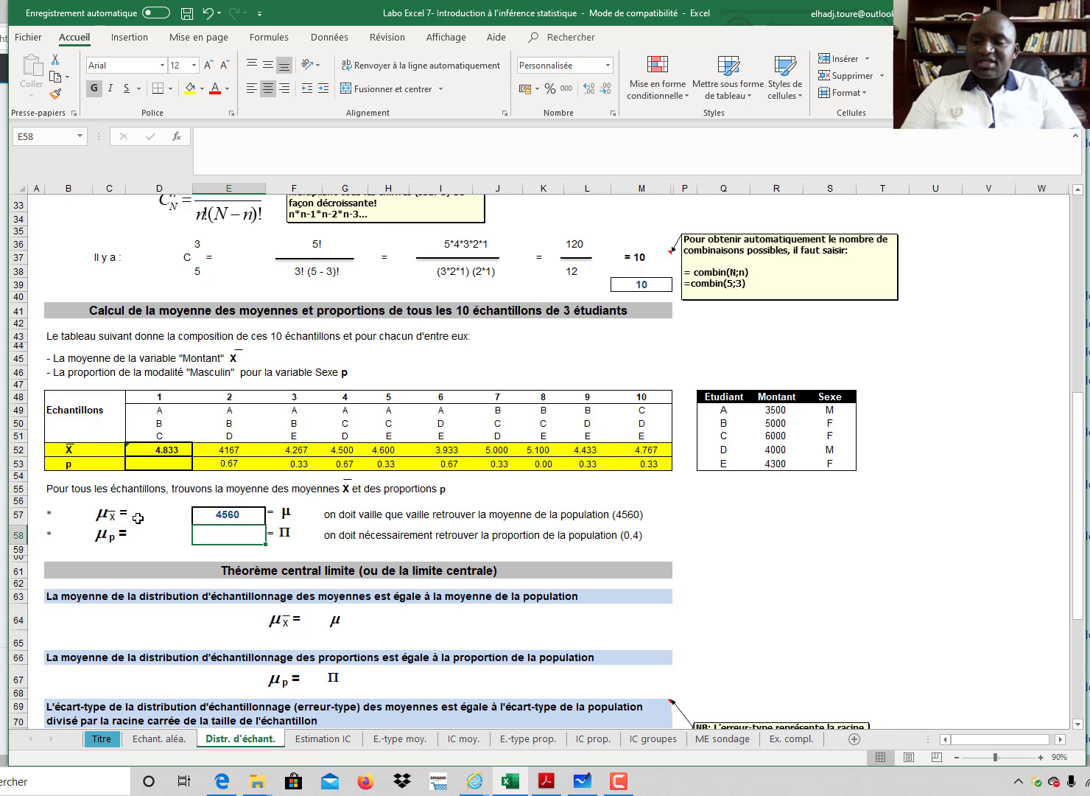
left_click(237, 518)
scroll(263, 492, "up", 4)
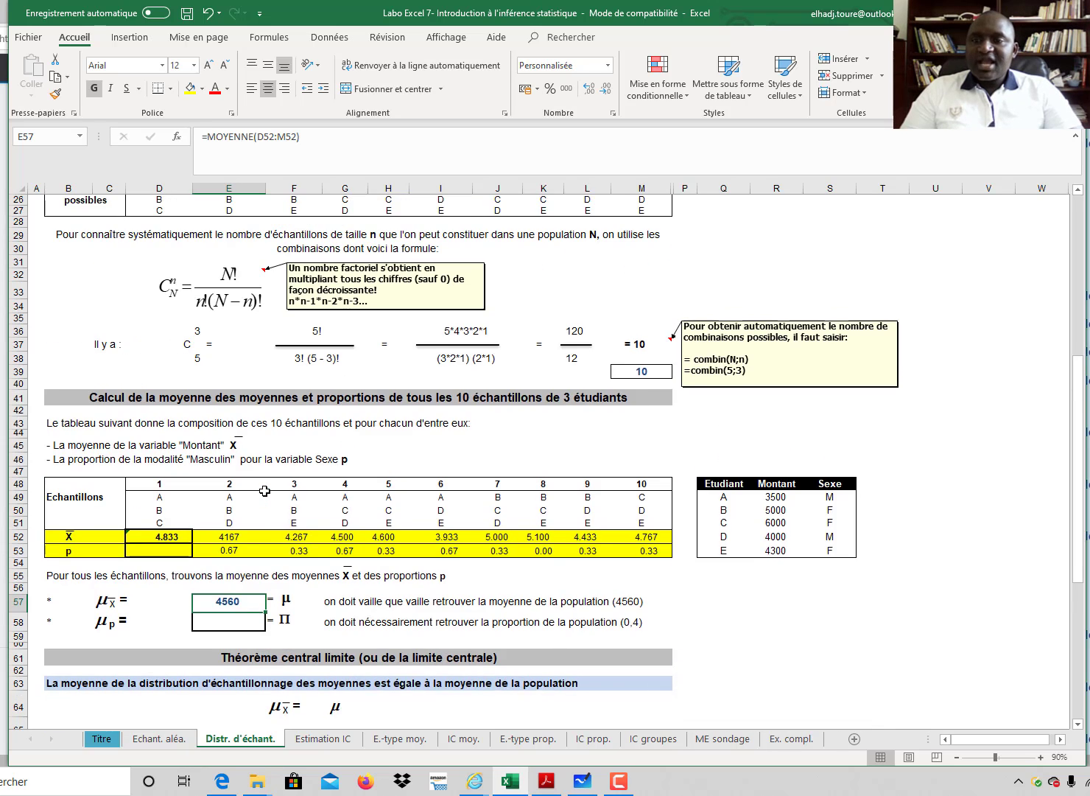
scroll(264, 491, "up", 3)
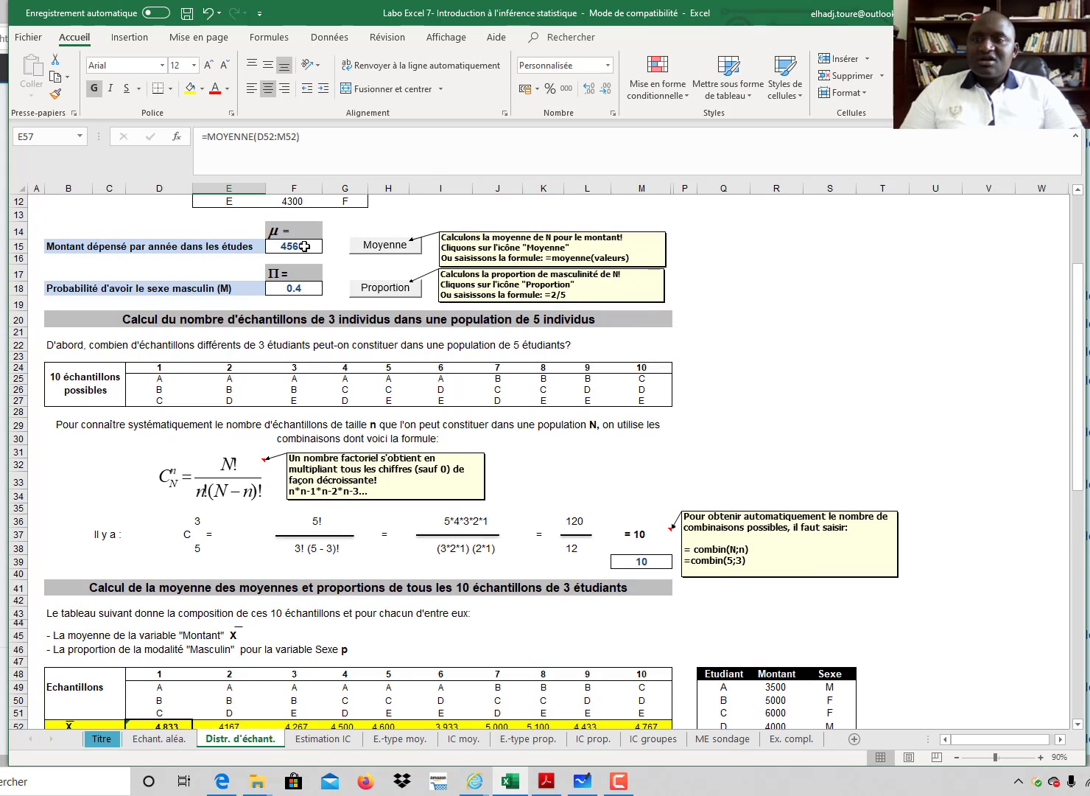
left_click(314, 249)
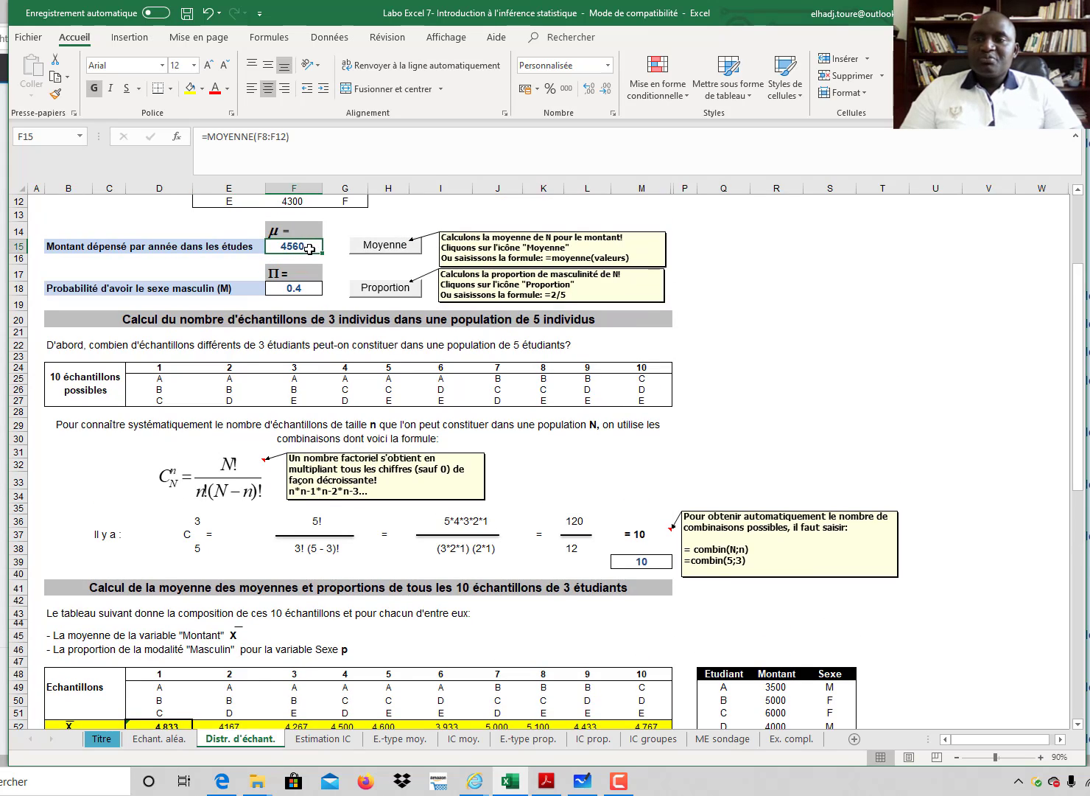
Step: Begin a formula in D53 for sample 1's proportion of males
scroll(434, 488, "down", 6)
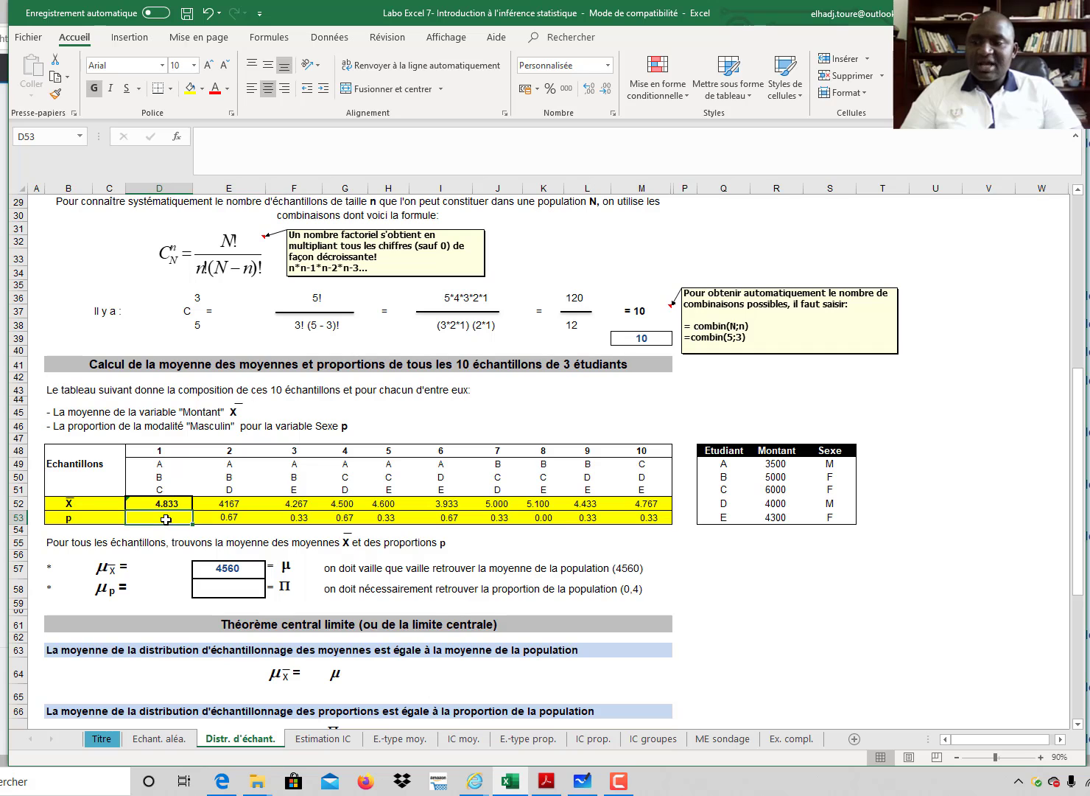
scroll(173, 520, "down", 1)
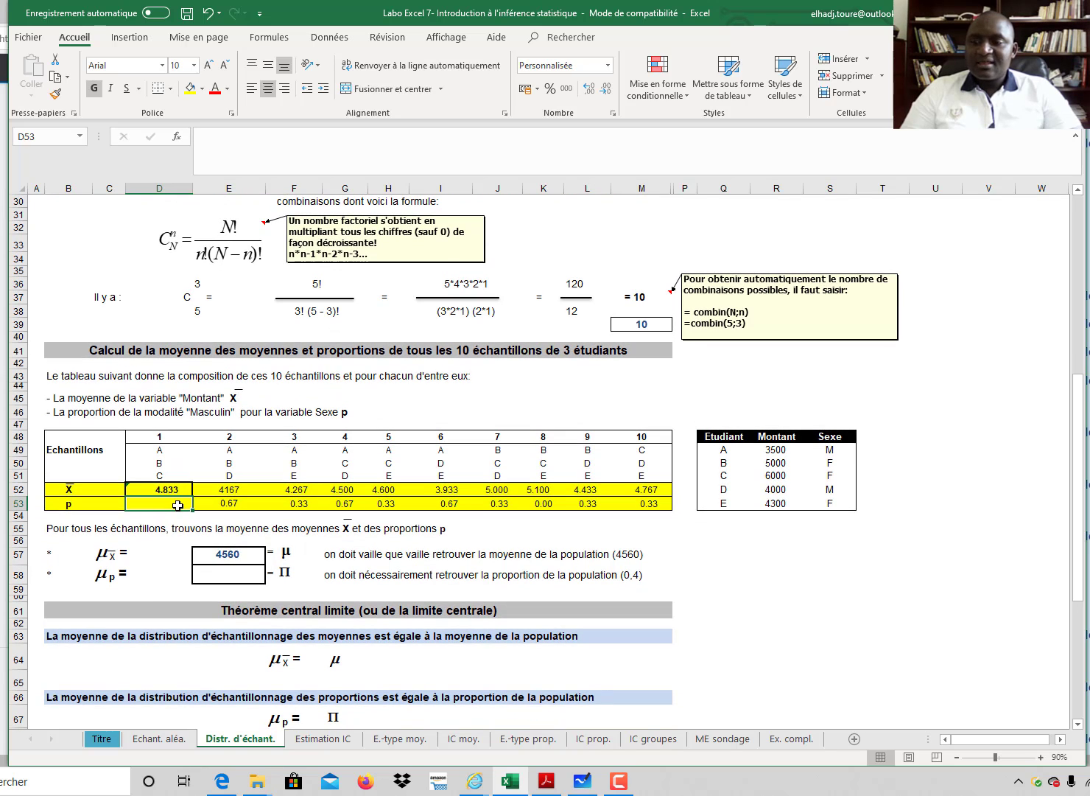
type("=")
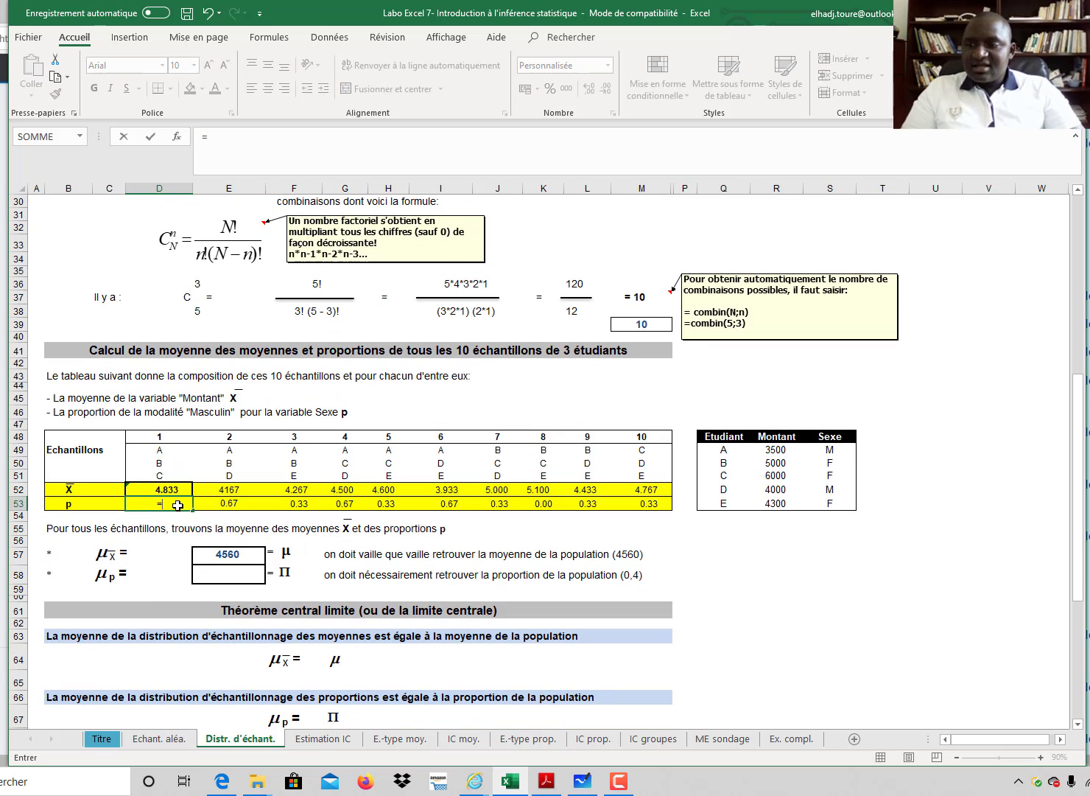